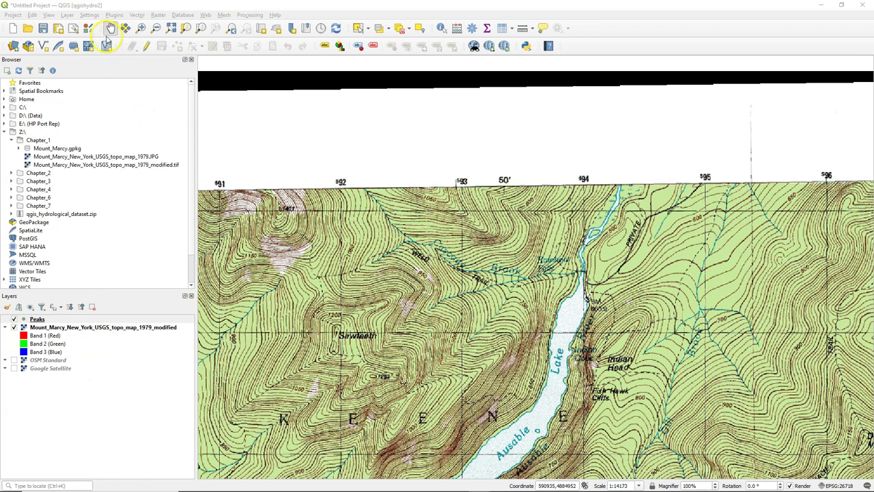
Start a new GeoPackage layer in Mount_Marcy.gpkg with the table name Rivers
left_click(68, 15)
mouse_move(83, 35)
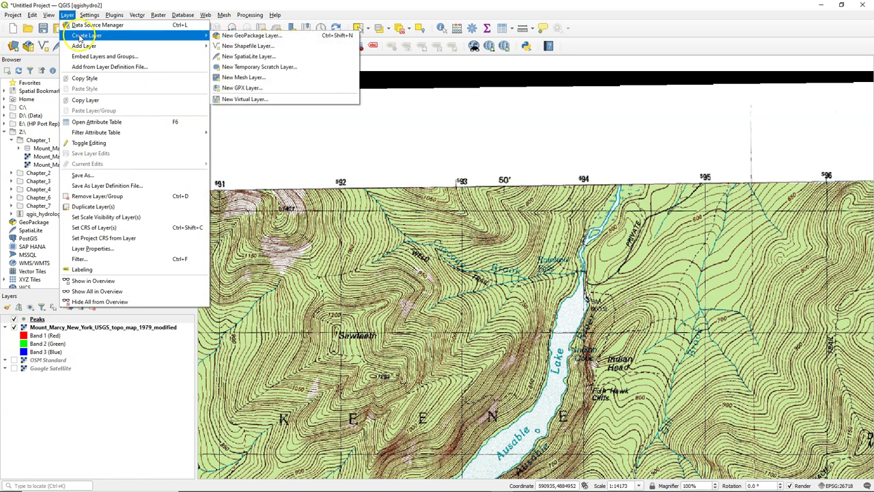
left_click(234, 36)
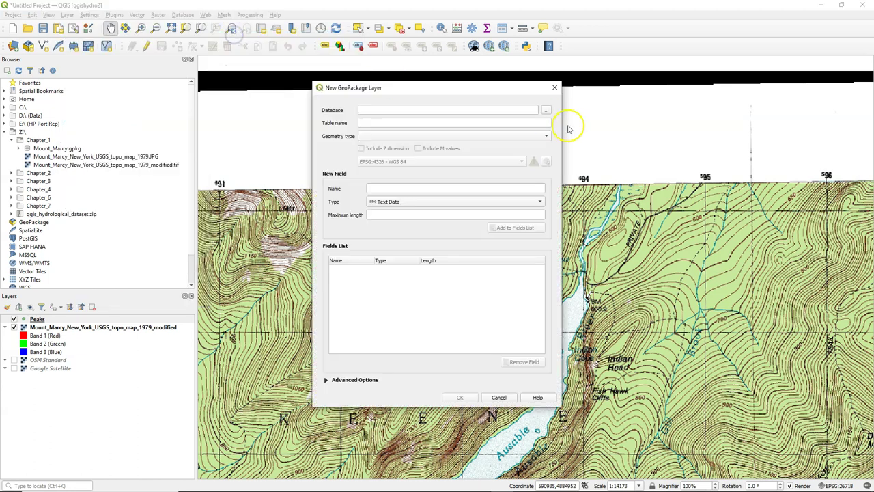
left_click(551, 112)
left_click(486, 176)
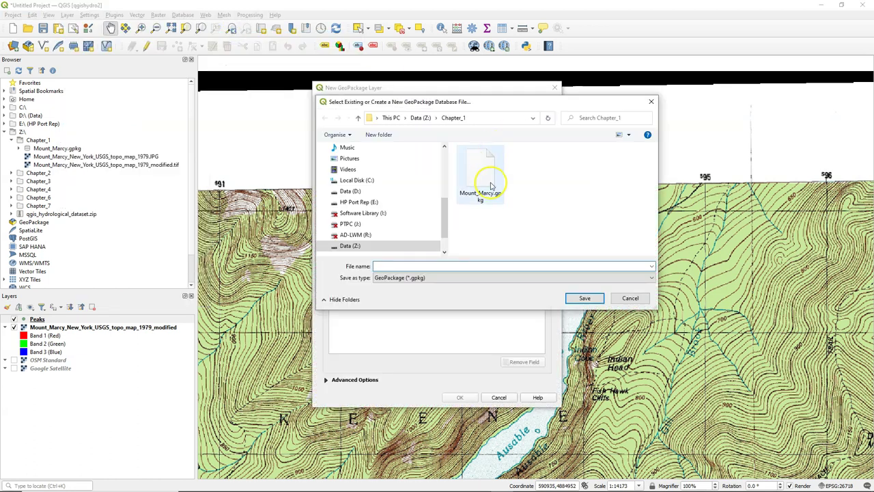
left_click(583, 298)
left_click_drag(392, 123, 314, 122)
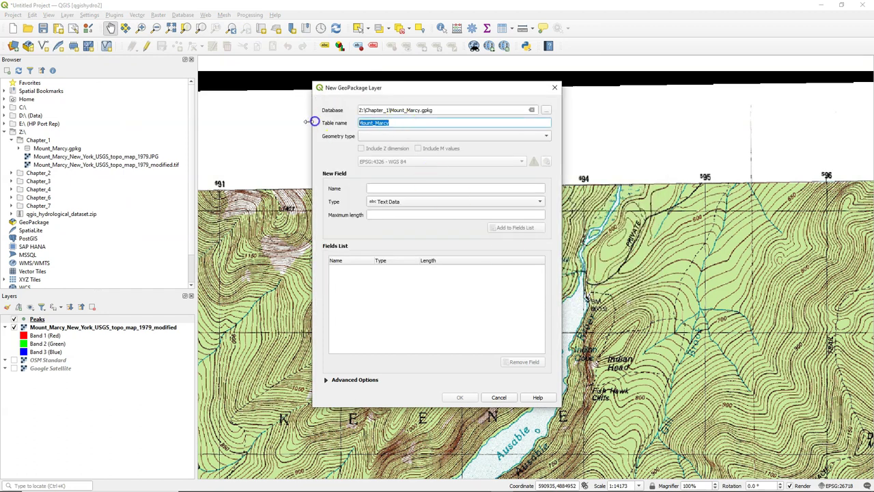
type("Rivers")
Make it a LineString layer in project CRS EPSG:26718 with a text Name field, added to the existing file
left_click(451, 135)
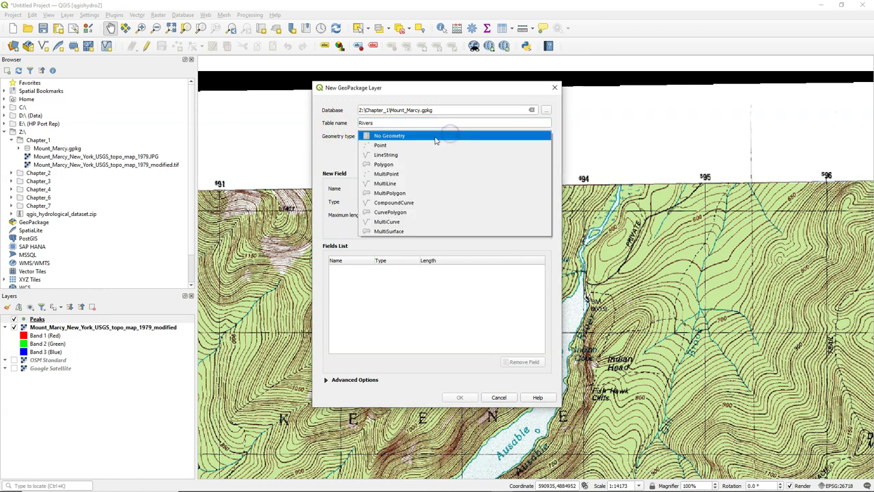
left_click(394, 155)
left_click(493, 161)
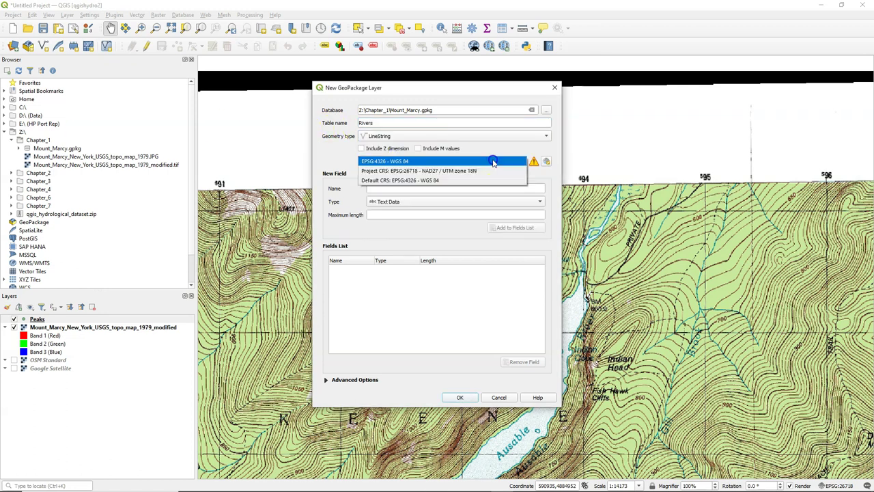
left_click(429, 172)
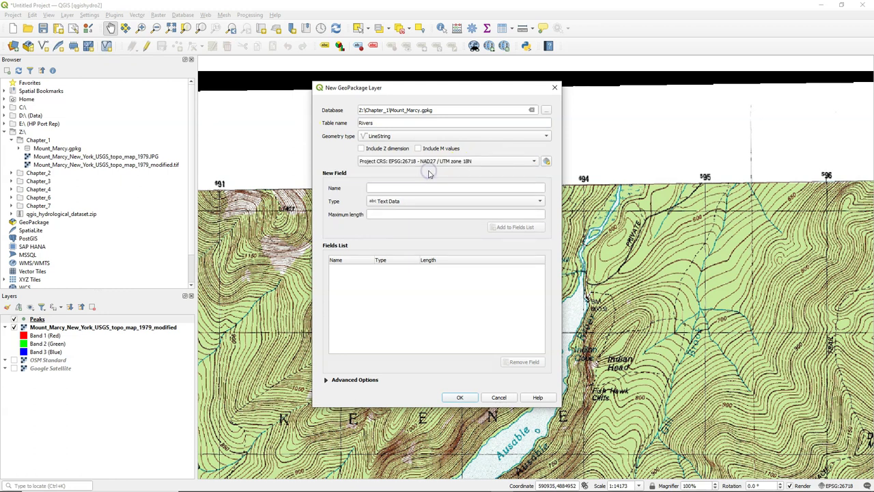
left_click(393, 188)
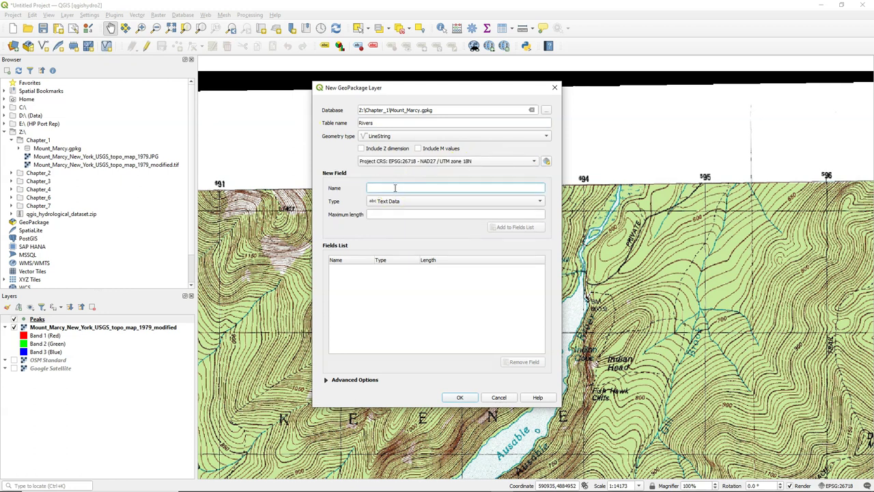
type("Name")
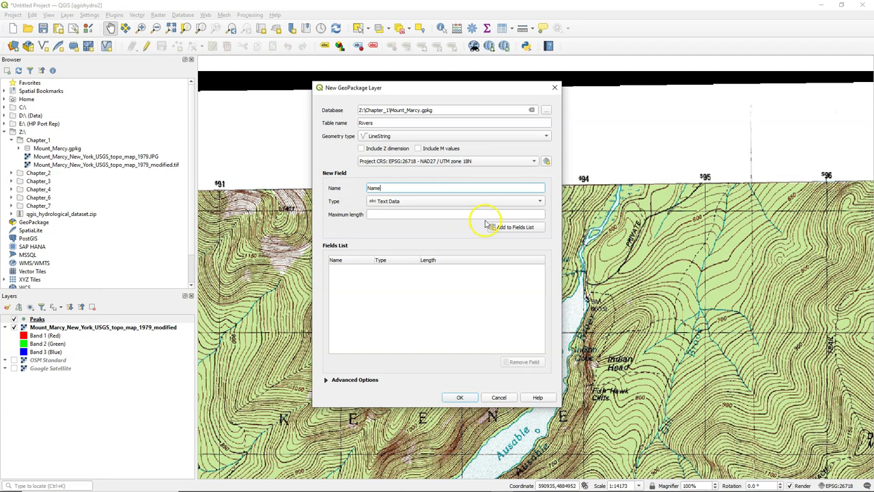
left_click(497, 226)
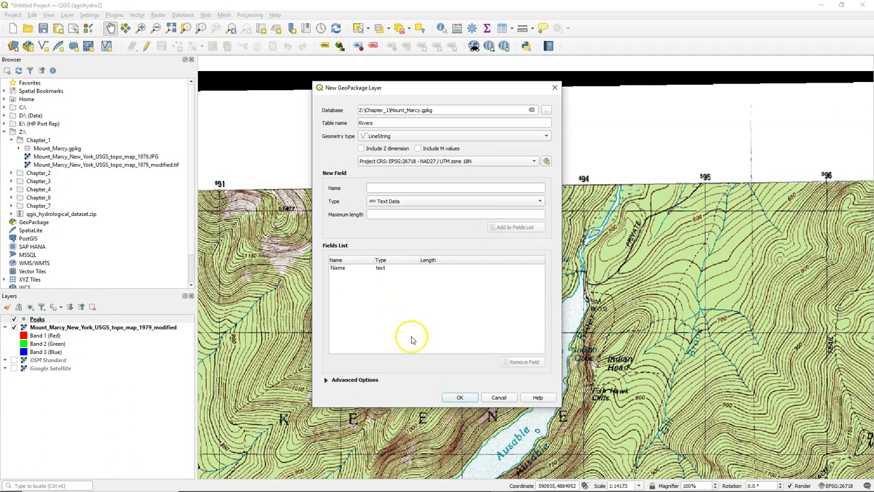
left_click(460, 398)
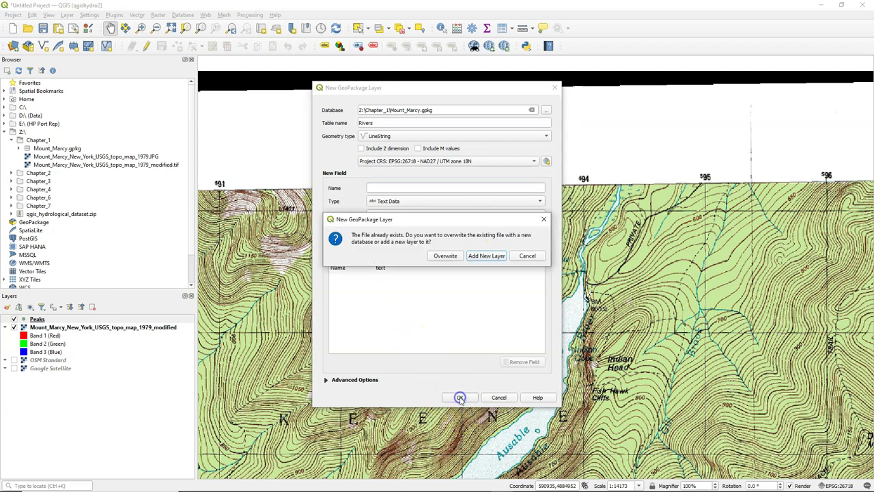
left_click(484, 256)
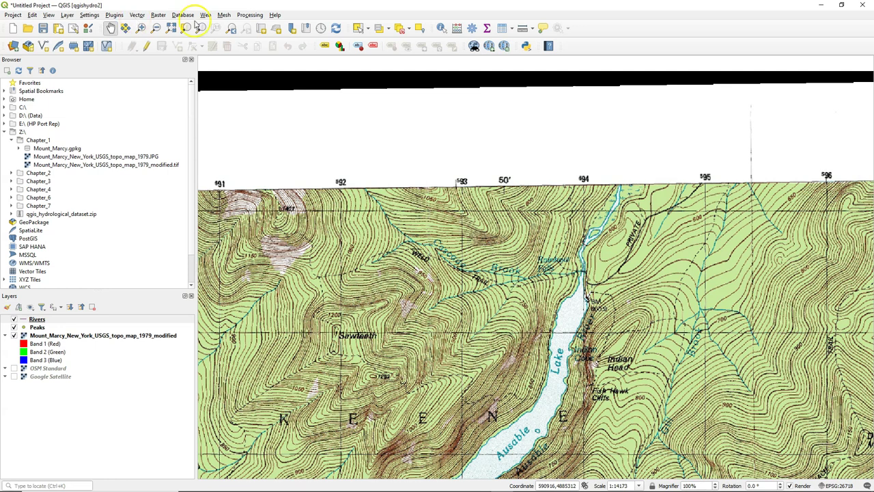
Turn on editing for Rivers, switch to Add Line Feature, and zoom in
left_click(147, 47)
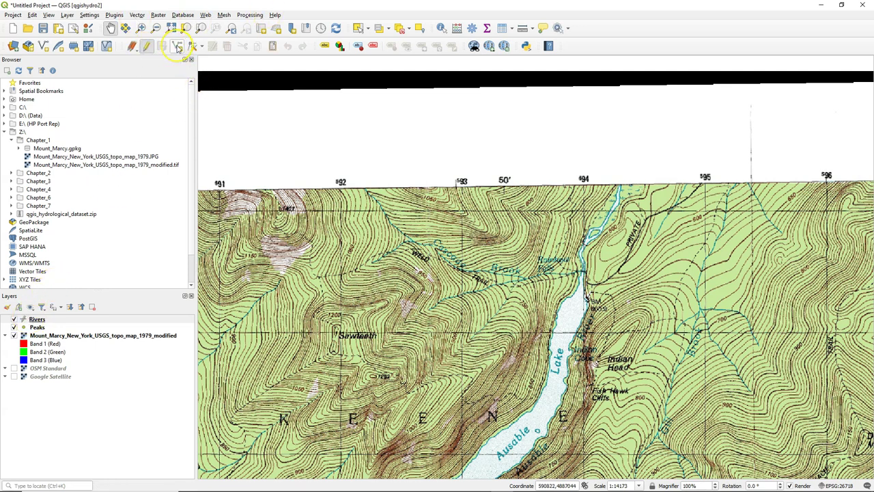
left_click(177, 46)
scroll(366, 197, "up", 1)
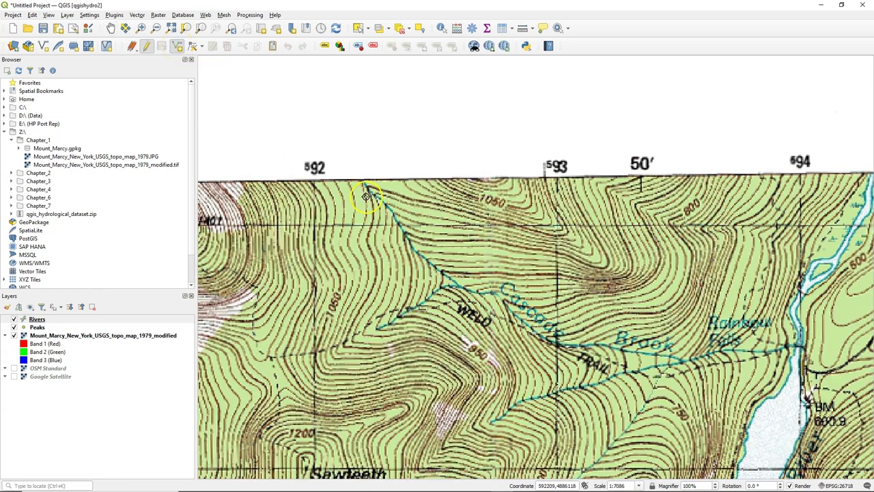
scroll(366, 197, "up", 1)
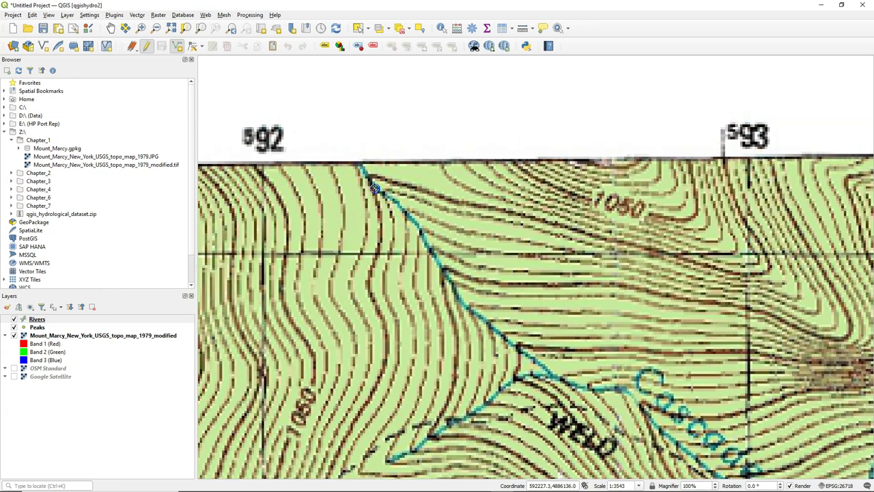
Trace Cascade Brook from its upper end down to the stream near Rainbow Falls
left_click(399, 206)
left_click(458, 299)
left_click(586, 388)
left_click(623, 389)
left_click_drag(623, 389, 395, 140)
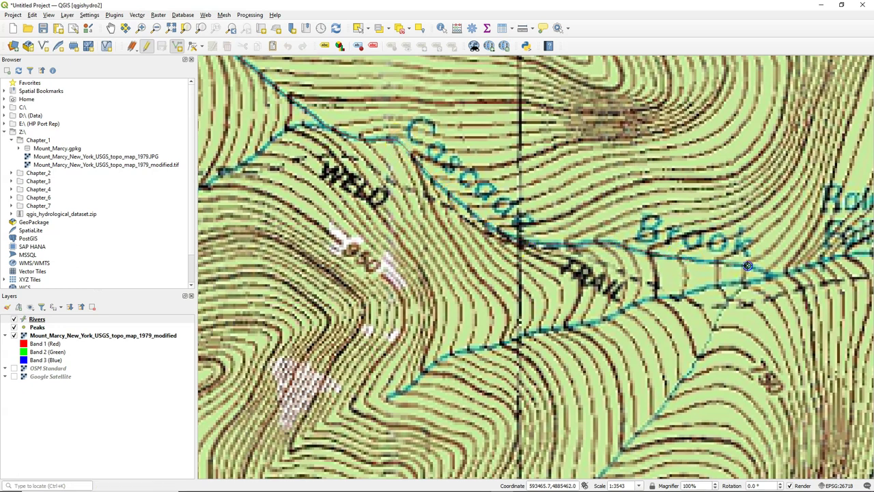
left_click_drag(774, 276, 380, 265)
left_click(593, 229)
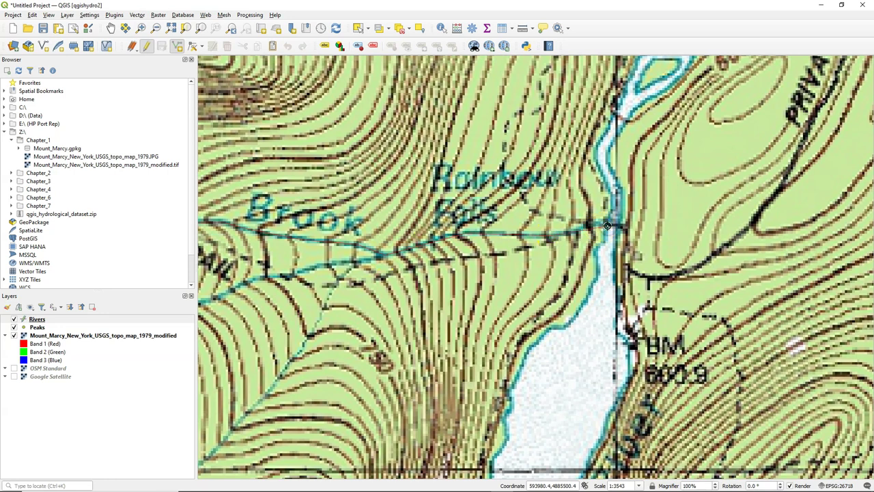
Finish the traced line and save it with Name 'Cascade Brook'
right_click(607, 226)
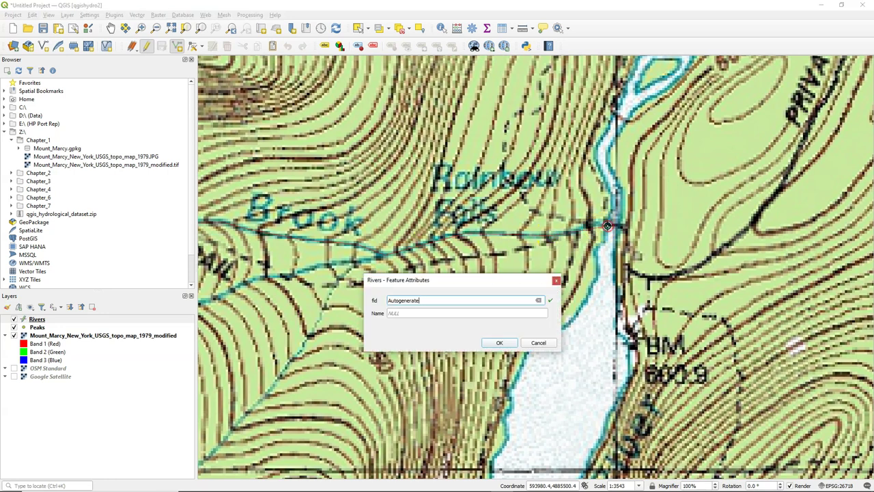
left_click(430, 312)
scroll(249, 231, "down", 2)
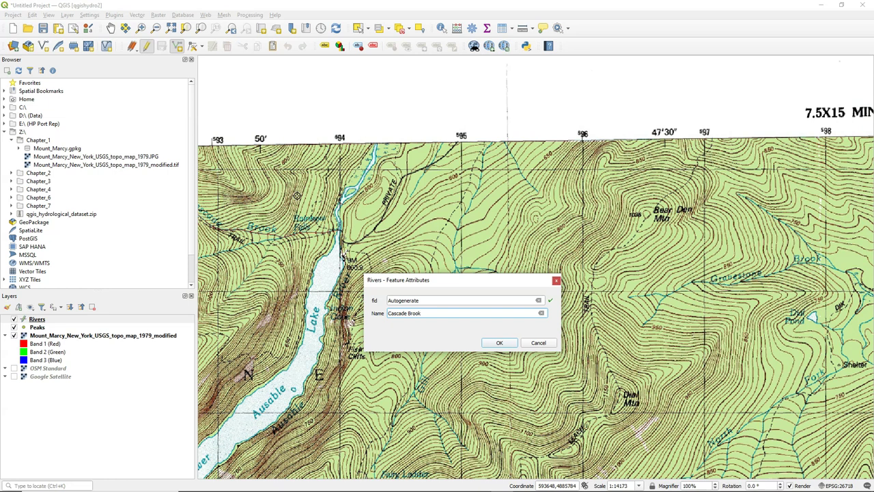
left_click(504, 344)
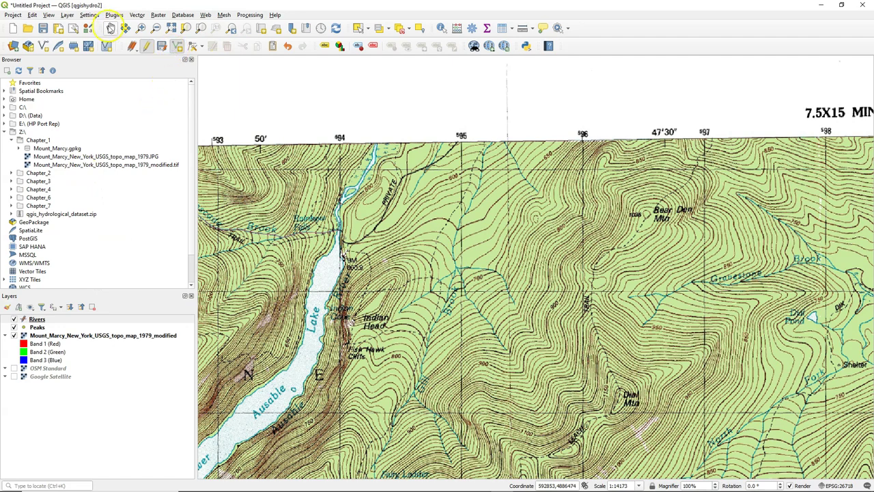
Pan and zoom back to the digitized Cascade Brook line
left_click(111, 28)
left_click_drag(249, 259, 556, 318)
scroll(483, 280, "up", 1)
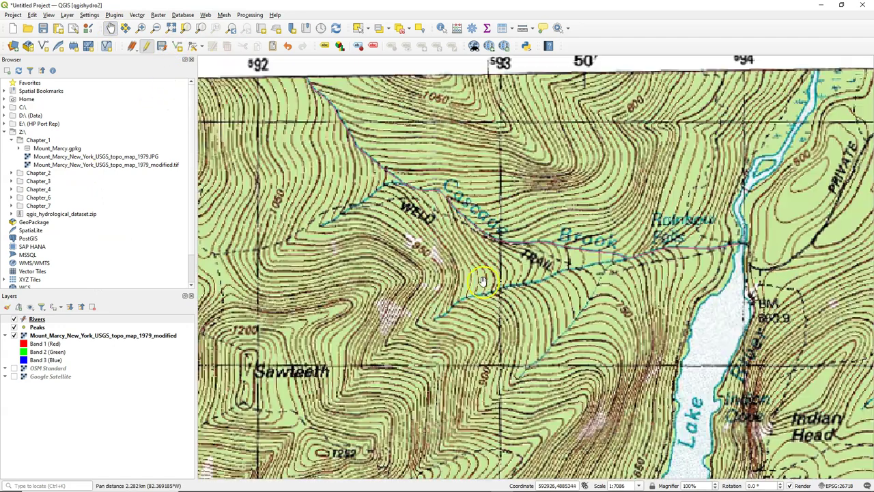
scroll(482, 280, "up", 1)
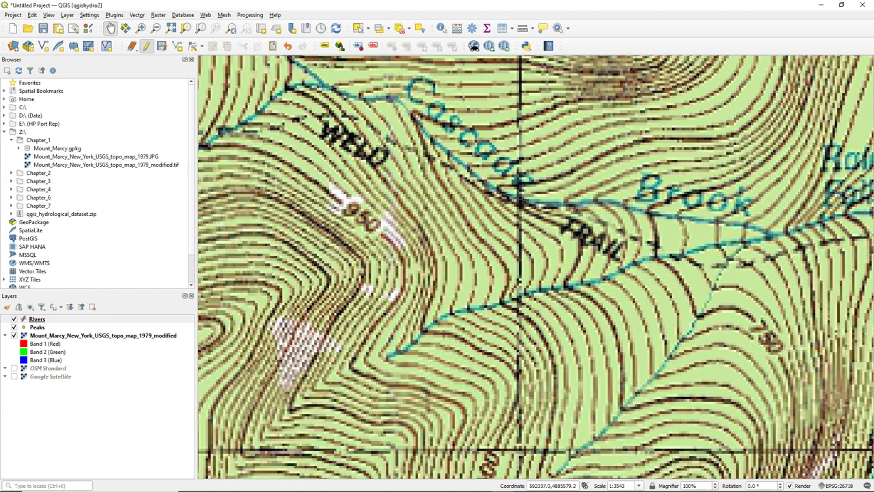
Check the line by toggling the topo map, rearm line digitizing, and list the toolbars
left_click(13, 335)
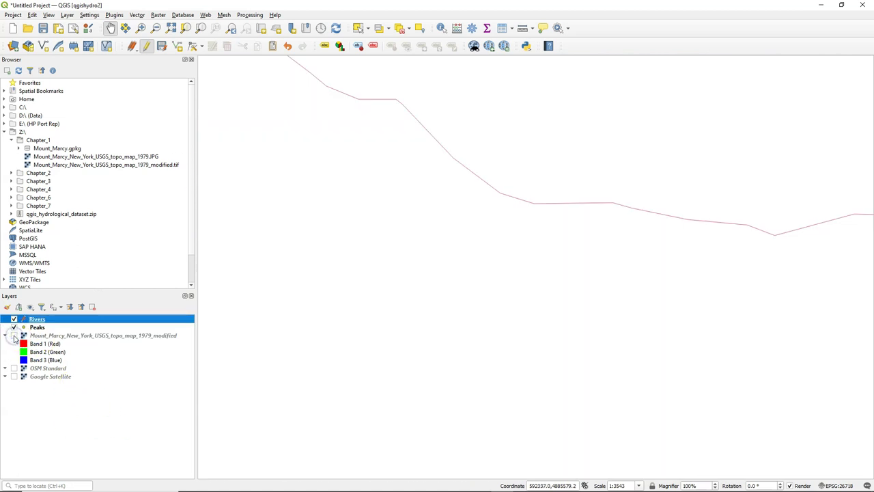
left_click(13, 335)
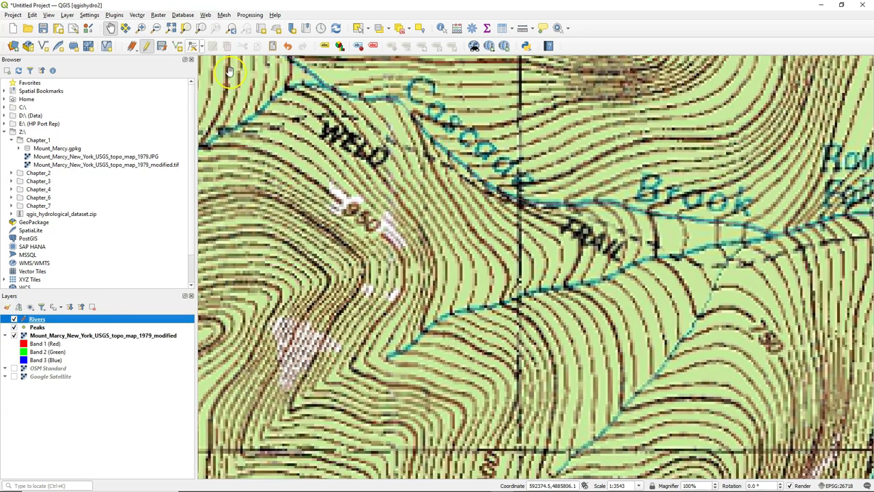
left_click(177, 45)
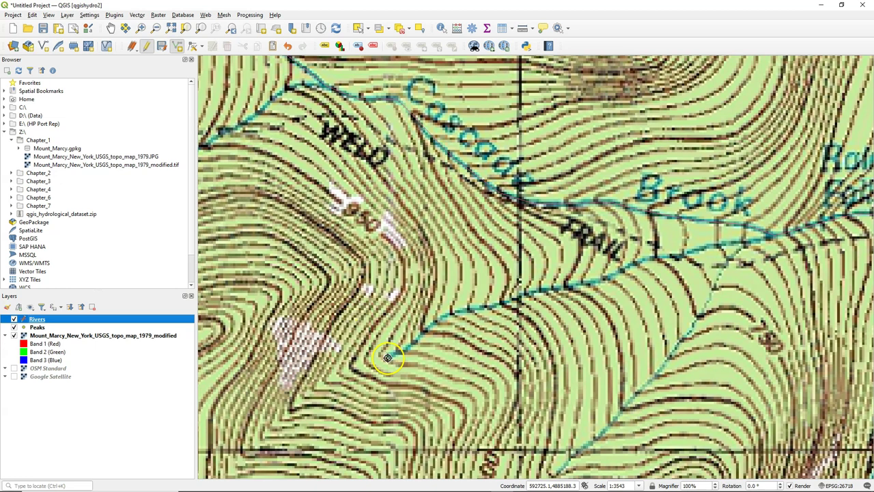
left_click(591, 46)
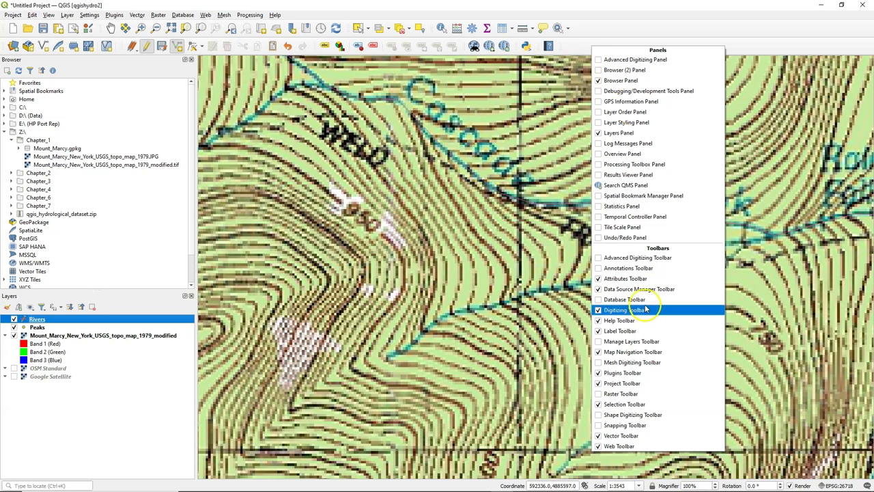
Enable snapping to the active layer with a 15 meters tolerance
left_click(598, 426)
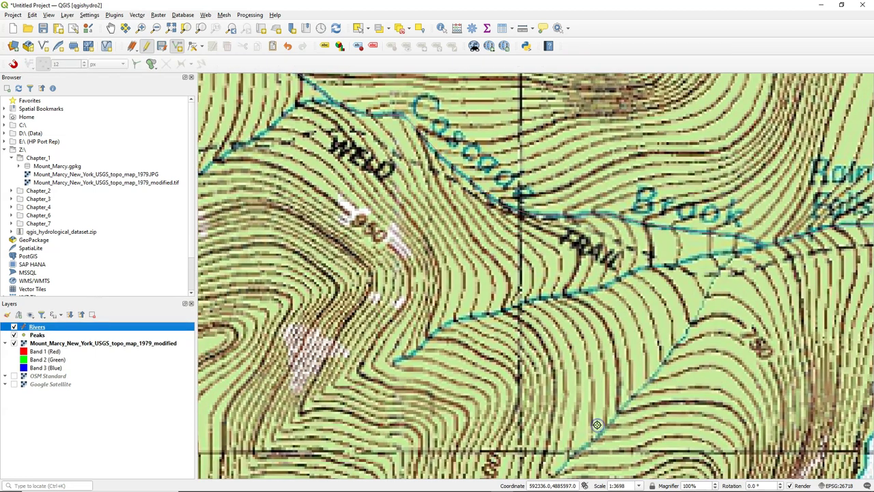
left_click(13, 64)
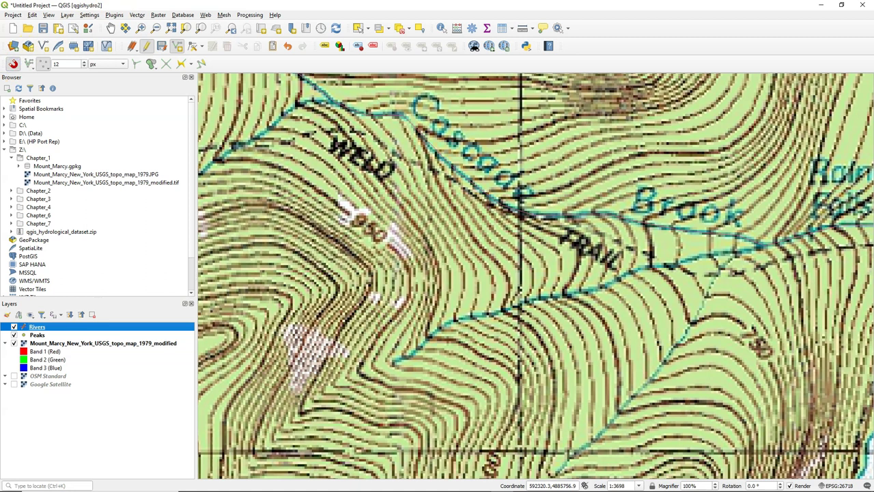
left_click(29, 66)
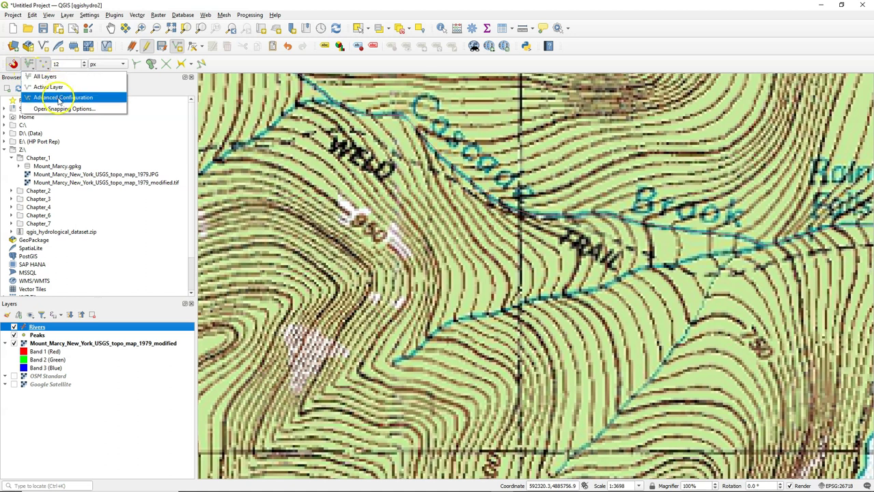
left_click(51, 89)
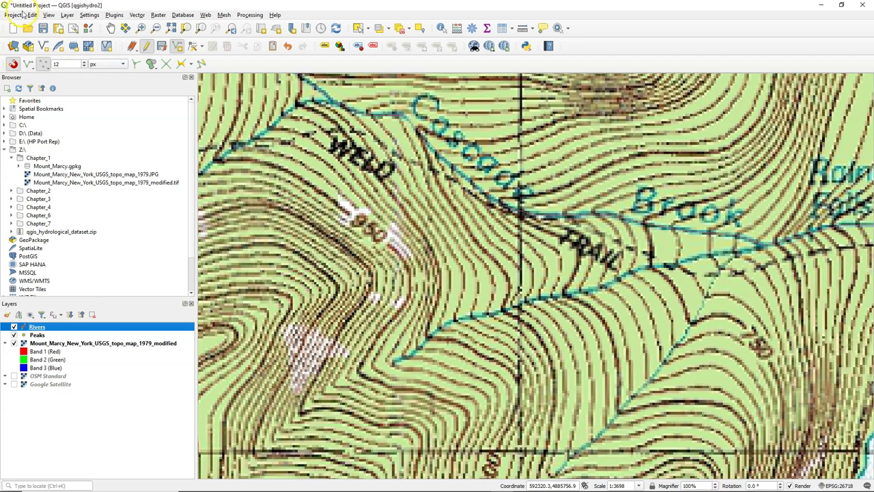
left_click(44, 63)
type("1")
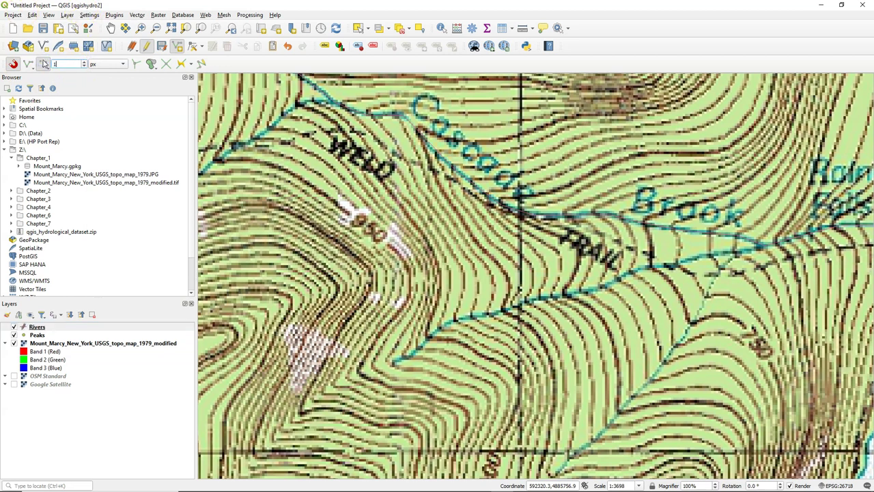
type("5")
left_click(110, 63)
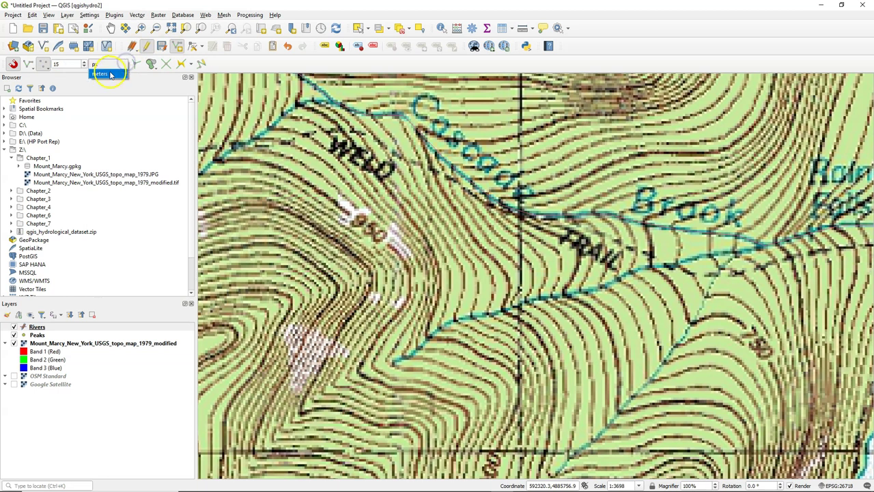
left_click(110, 74)
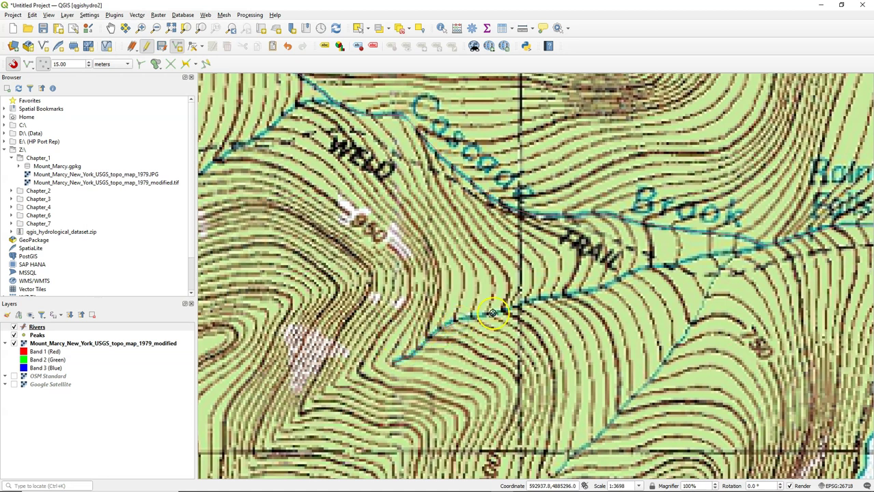
Digitize another brook stretch with five vertices, finish it, and name it Cascade Brook
left_click(553, 295)
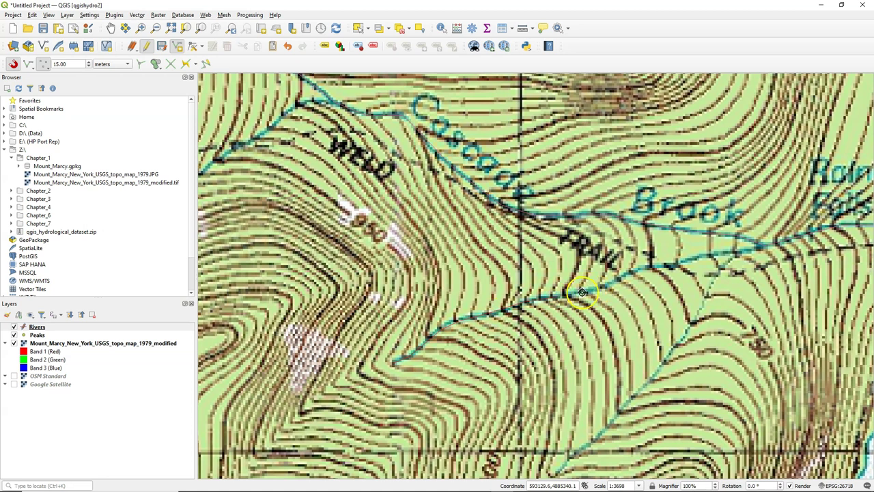
left_click(607, 283)
left_click(673, 265)
left_click(738, 248)
left_click(764, 247)
right_click(764, 246)
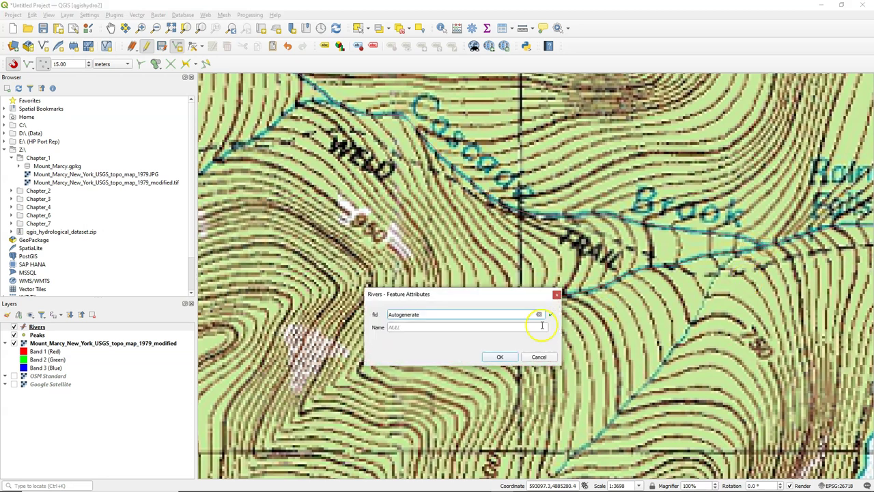
left_click(456, 328)
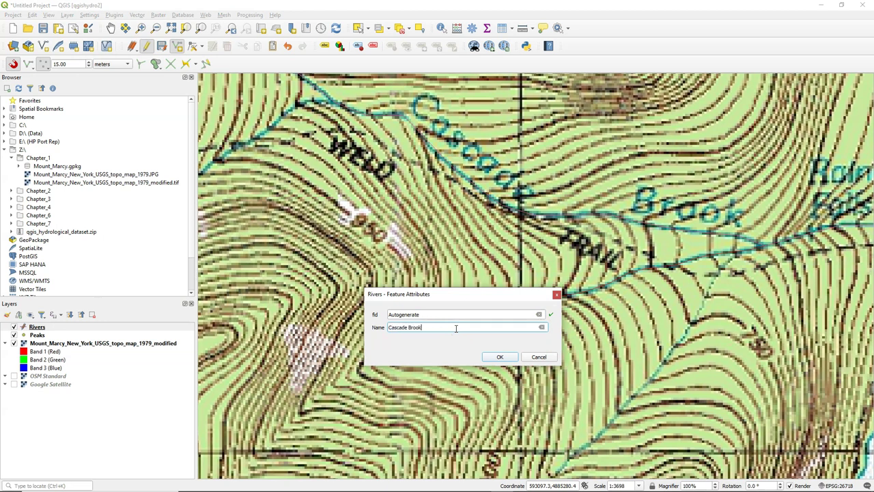
Save that feature, then finish a second brook line to the north-east named Cascade Brook
left_click(499, 357)
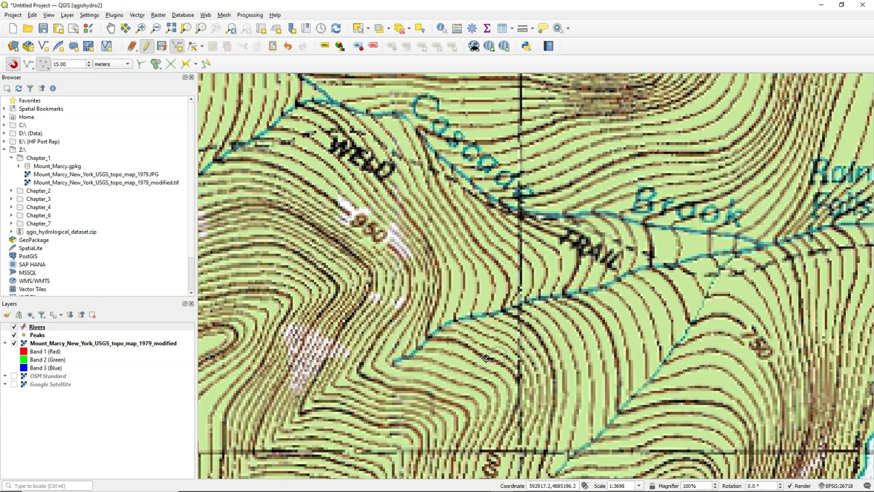
scroll(544, 405, "down", 1)
scroll(550, 444, "up", 1)
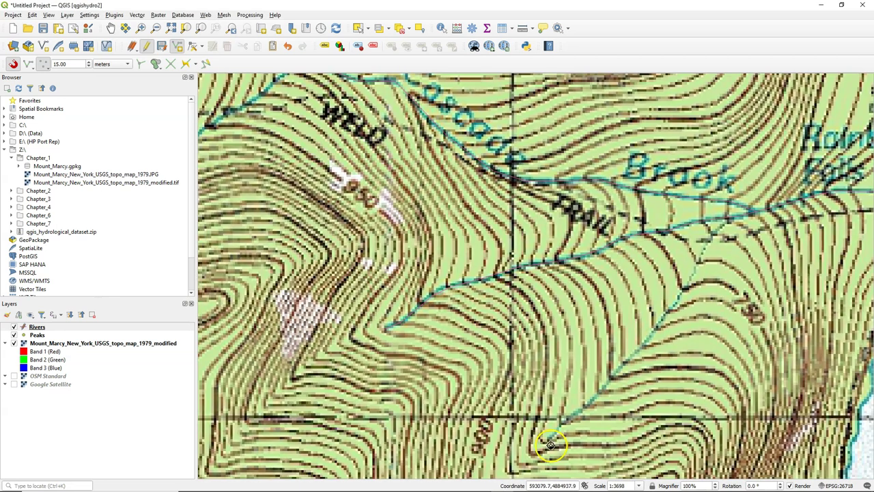
scroll(550, 444, "up", 1)
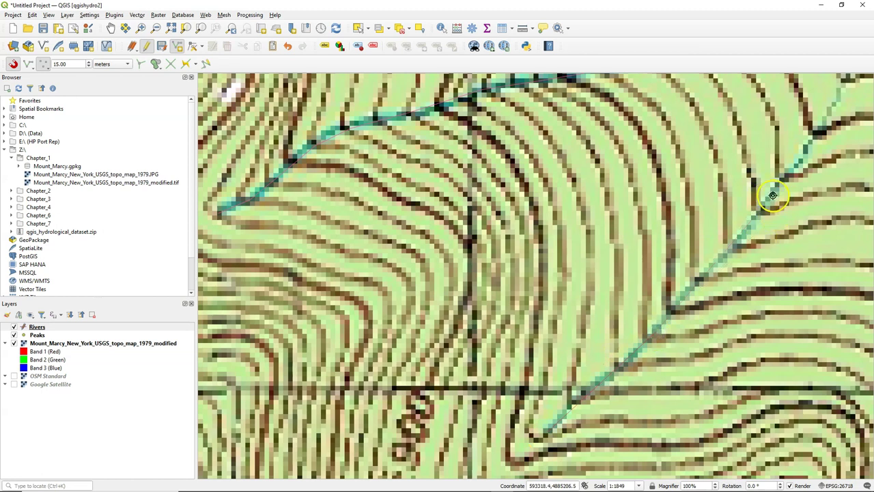
left_click_drag(848, 83, 529, 304)
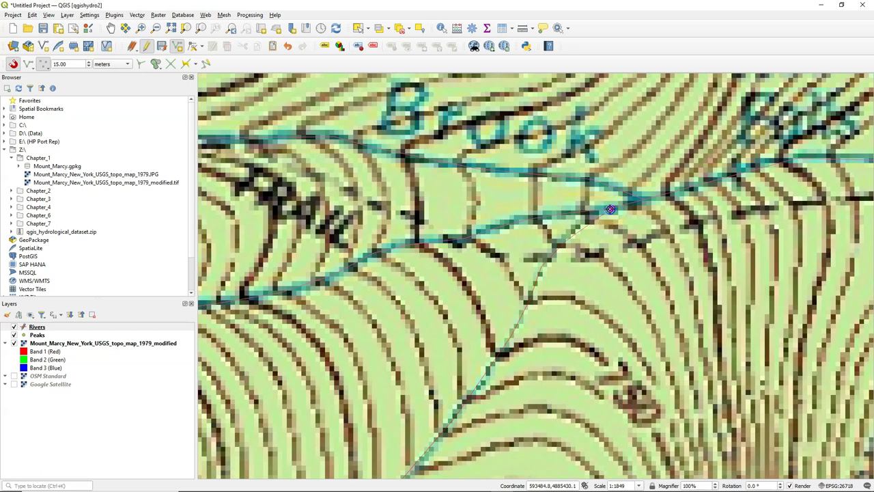
right_click(610, 209)
type("Cascade Brook")
left_click(499, 370)
Digitize the brook's upstream stretch and save it as Cascade Brook
scroll(499, 369, "down", 10)
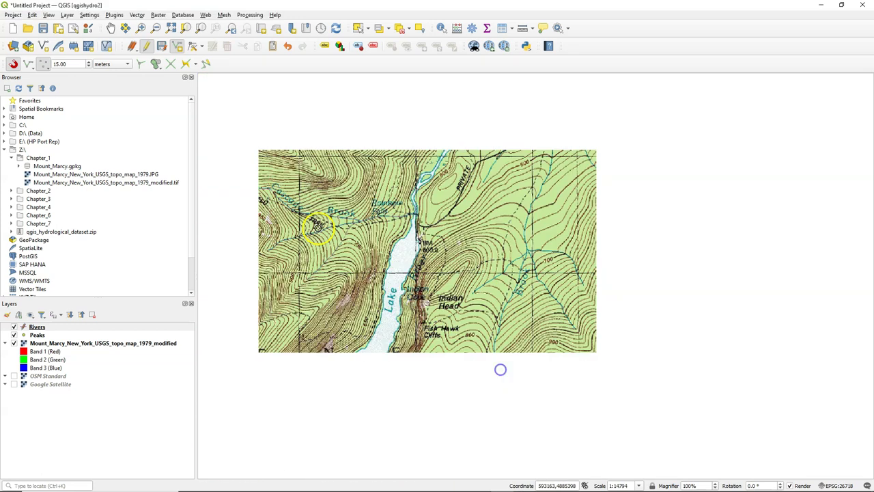
scroll(292, 202, "up", 10)
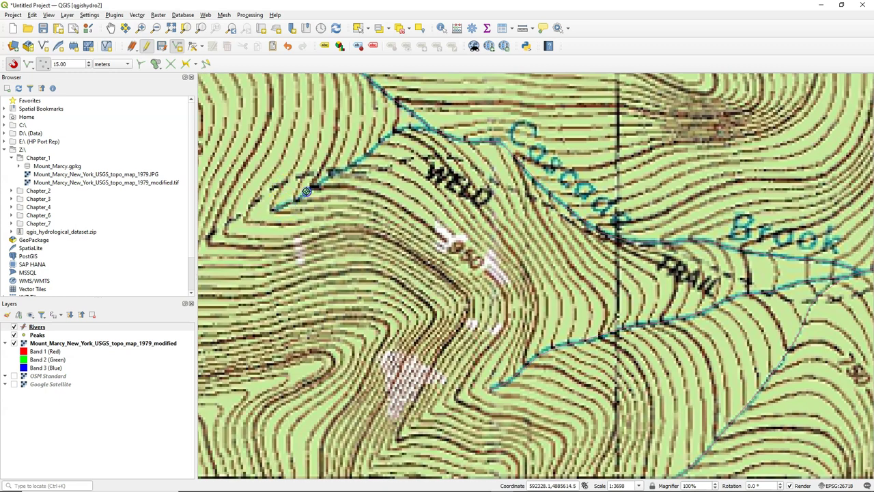
left_click(314, 186)
right_click(413, 128)
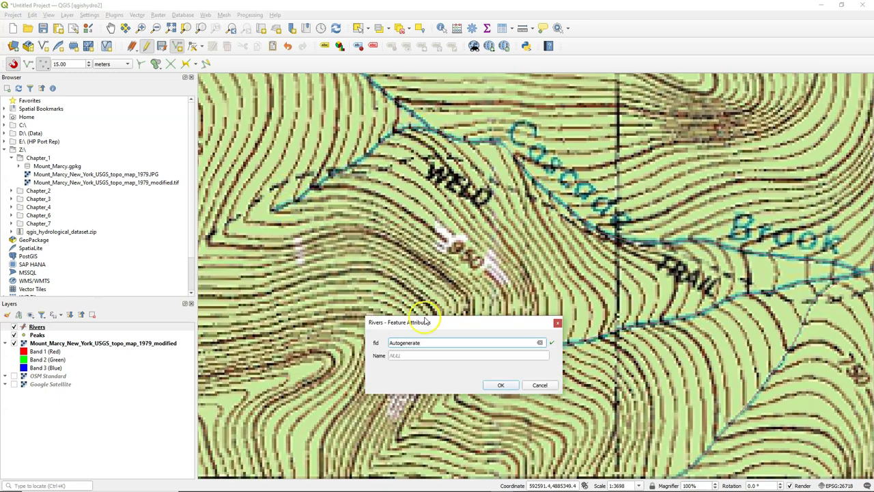
left_click(410, 353)
type("Cascade Brook")
left_click(501, 384)
scroll(523, 253, "down", 2)
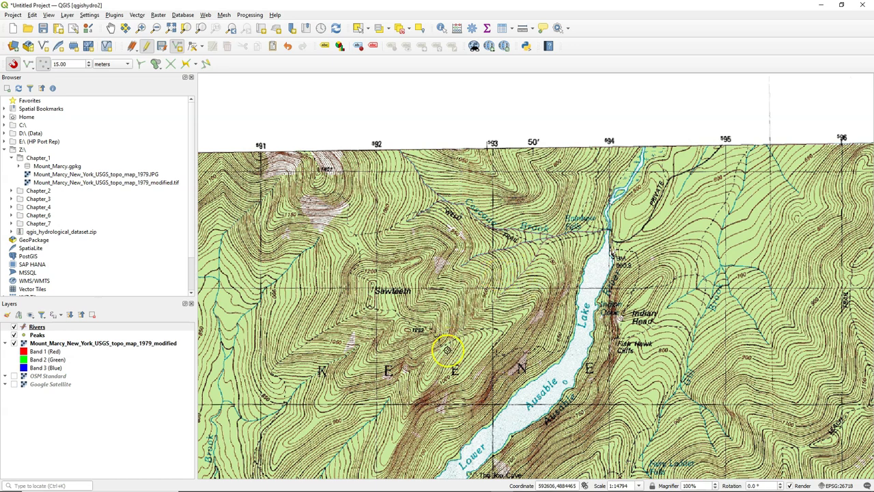
Finish the Cedar Brook line by the lake and enter 'Cedar Brook' as its Name
left_click_drag(512, 353, 444, 280)
scroll(444, 280, "up", 1)
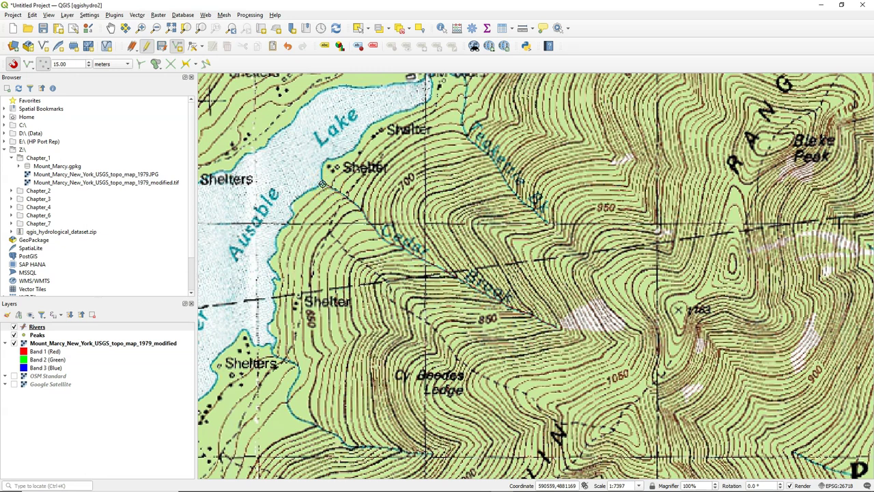
right_click(322, 184)
left_click(416, 370)
type("Ced")
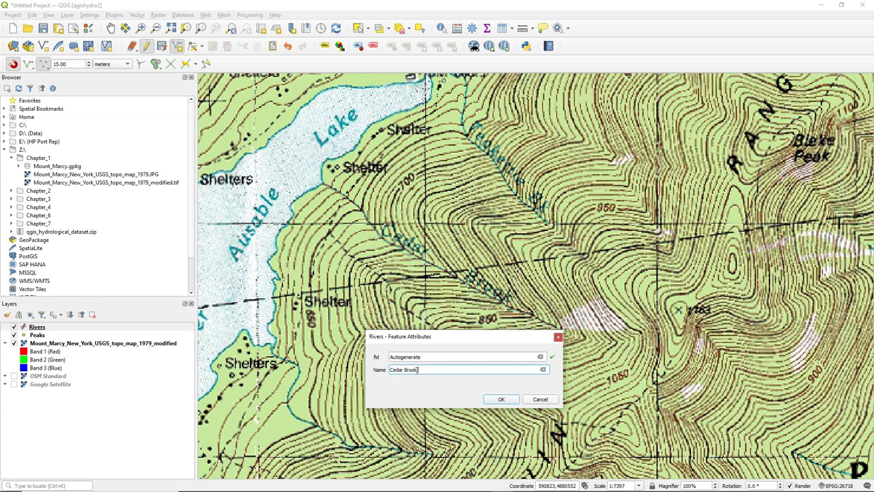
type("ar Brook")
Accept the Cedar Brook feature and inspect the new line's vertices for geometry errors
left_click(501, 399)
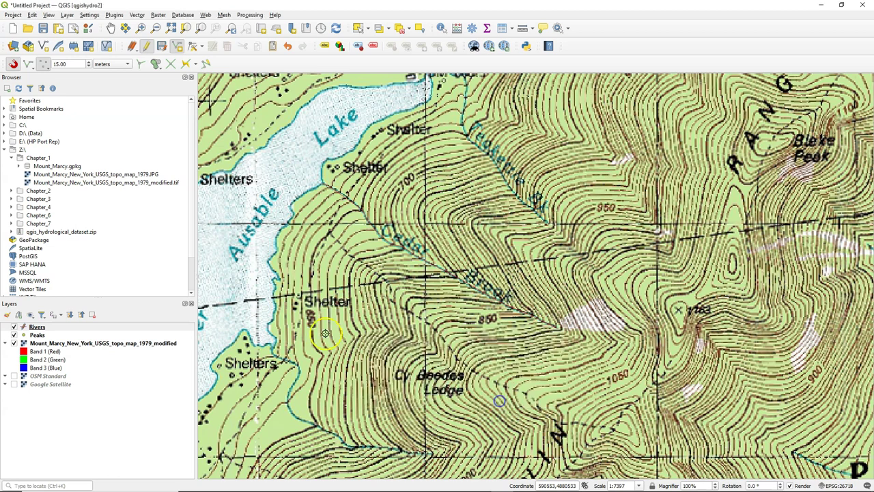
left_click(149, 47)
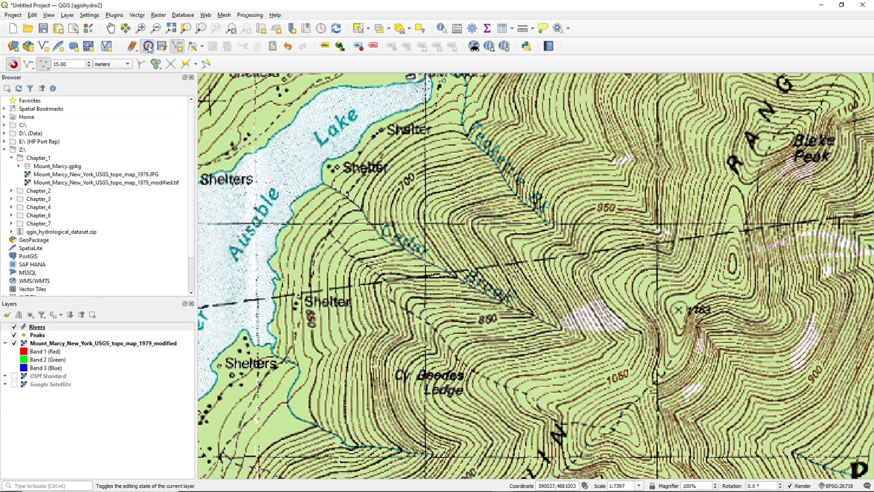
left_click(193, 46)
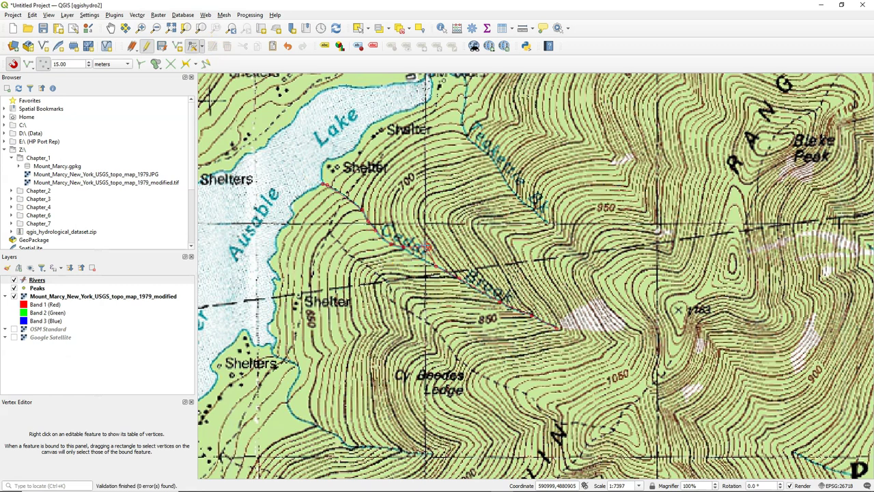
left_click(177, 47)
left_click(288, 46)
left_click(171, 63)
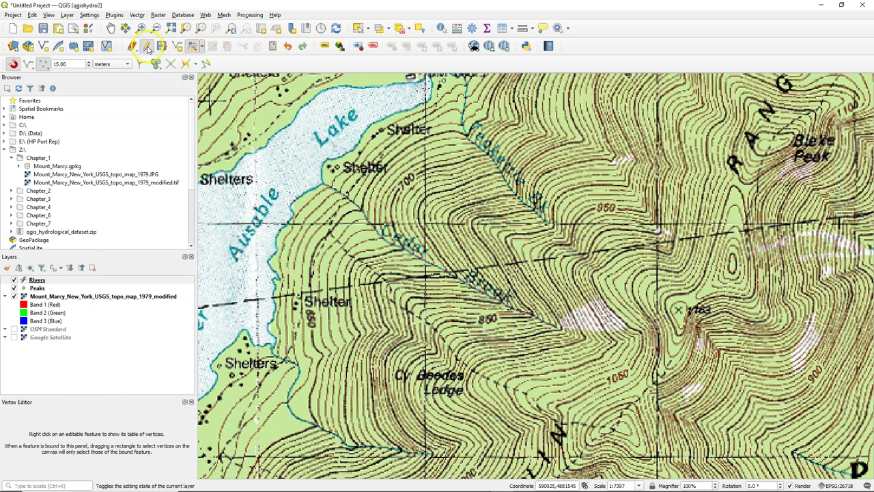
Switch off editing on the Rivers layer and save its edits
left_click(147, 45)
left_click(411, 254)
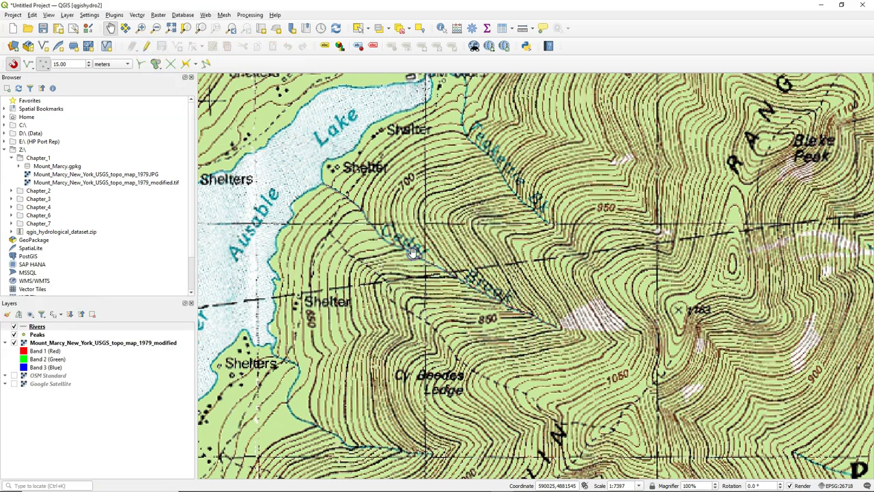
left_click(37, 326)
right_click(39, 326)
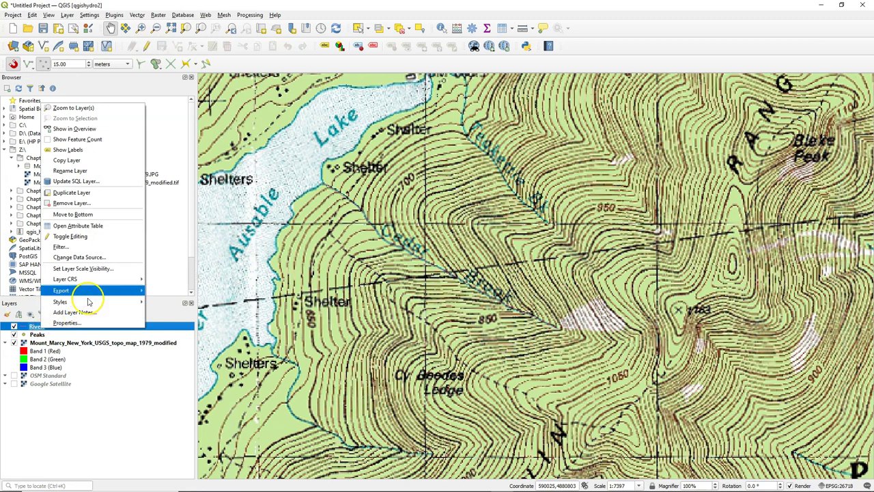
left_click(88, 225)
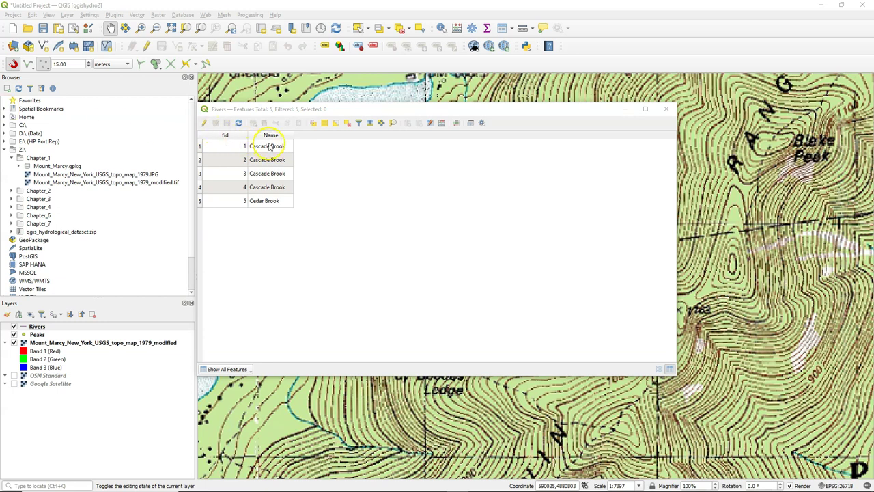
left_click(666, 110)
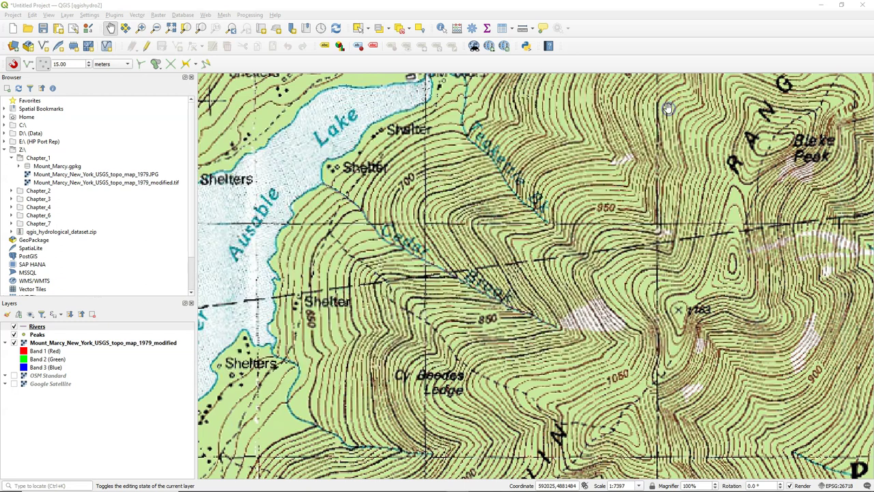
Open the Dissolve tool and choose Name as the dissolve field
left_click(140, 14)
mouse_move(145, 27)
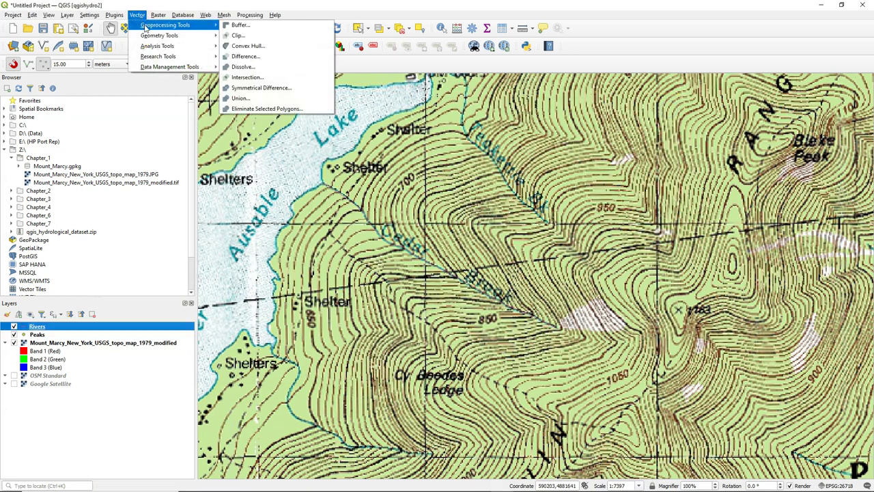
left_click(258, 67)
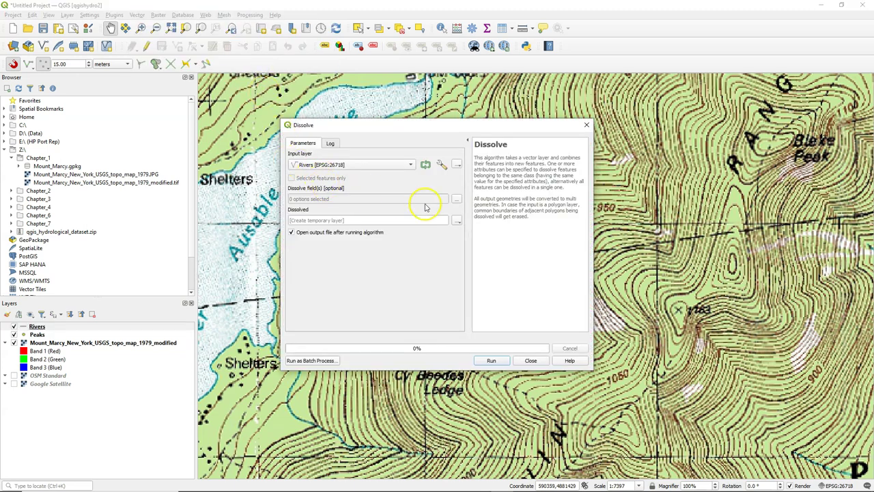
left_click(457, 200)
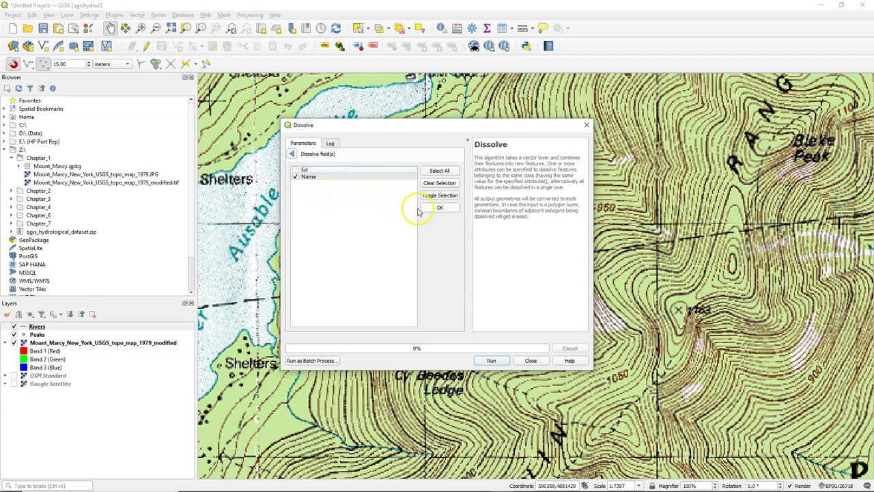
left_click(444, 208)
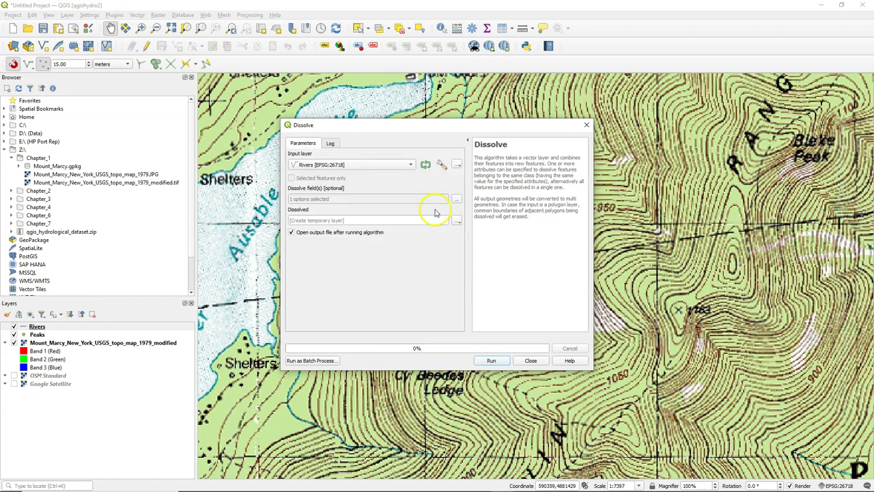
Save the output to Mount_Marcy.gpkg as rivers_dissolved and run the dissolve
left_click(456, 221)
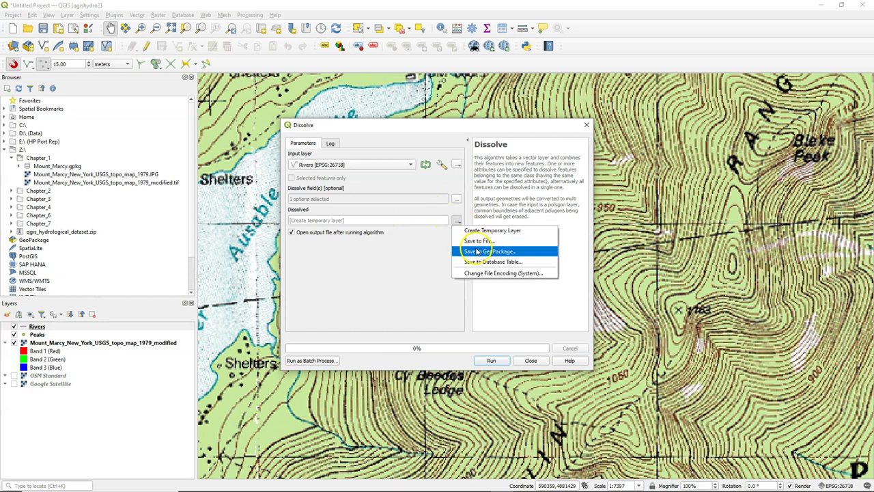
left_click(477, 251)
left_click(471, 244)
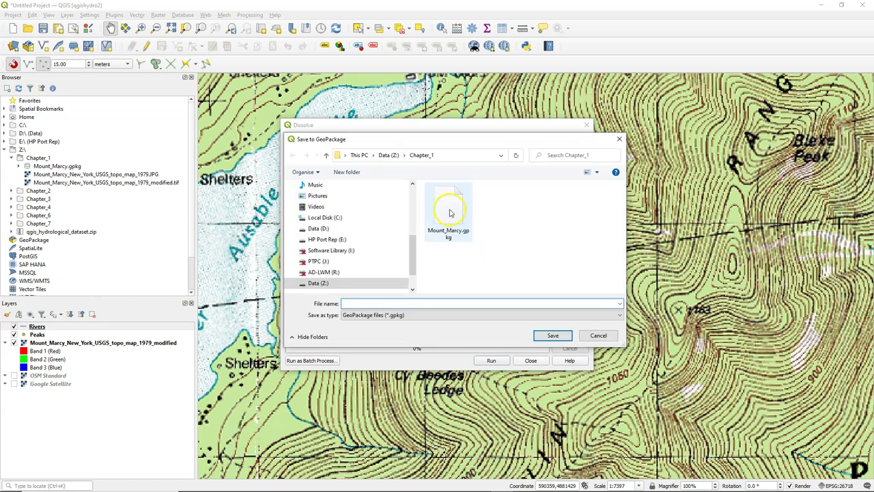
left_click(553, 336)
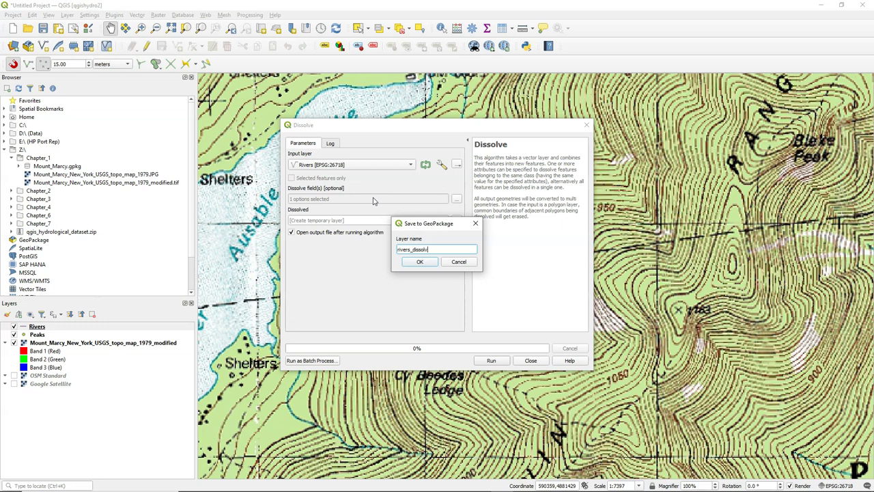
left_click(419, 262)
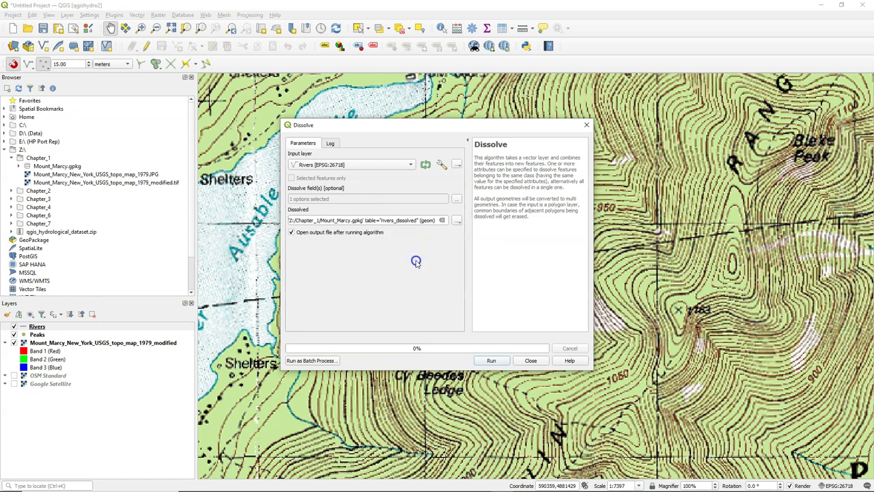
left_click(501, 365)
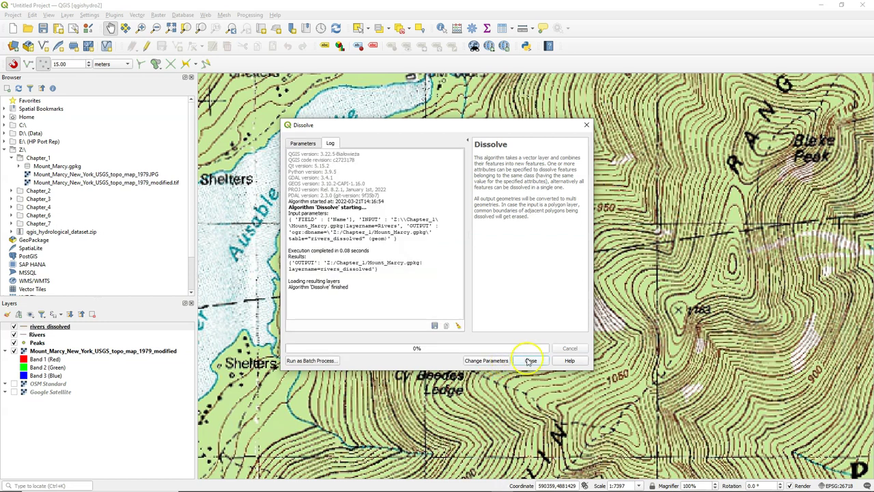
Confirm rivers_dissolved lists Cascade Brook and Cedar Brook, then hide the topo map
left_click(530, 360)
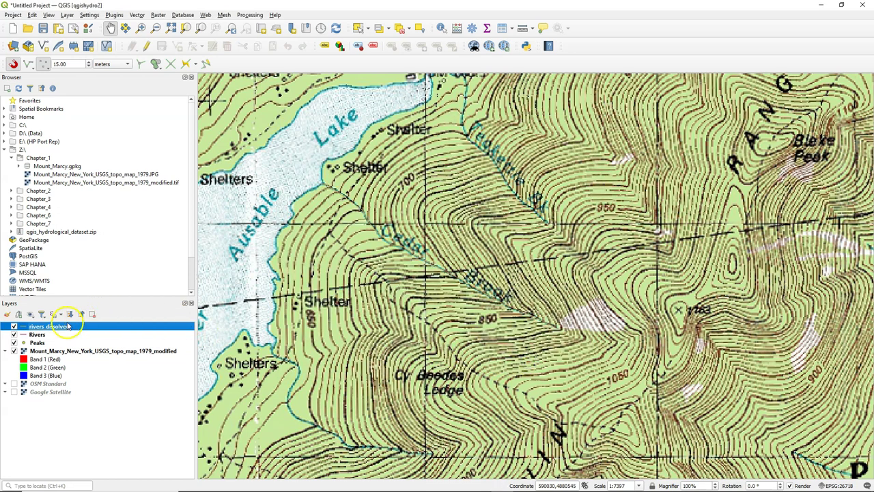
right_click(63, 329)
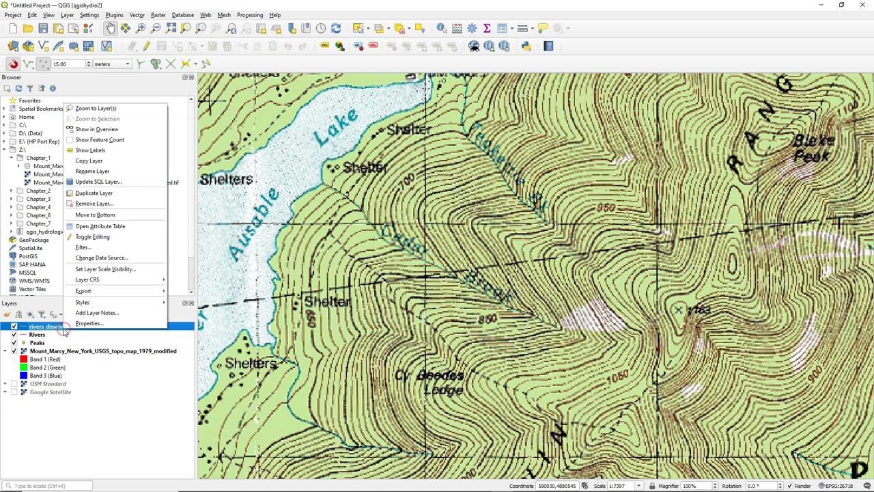
left_click(114, 225)
left_click(521, 150)
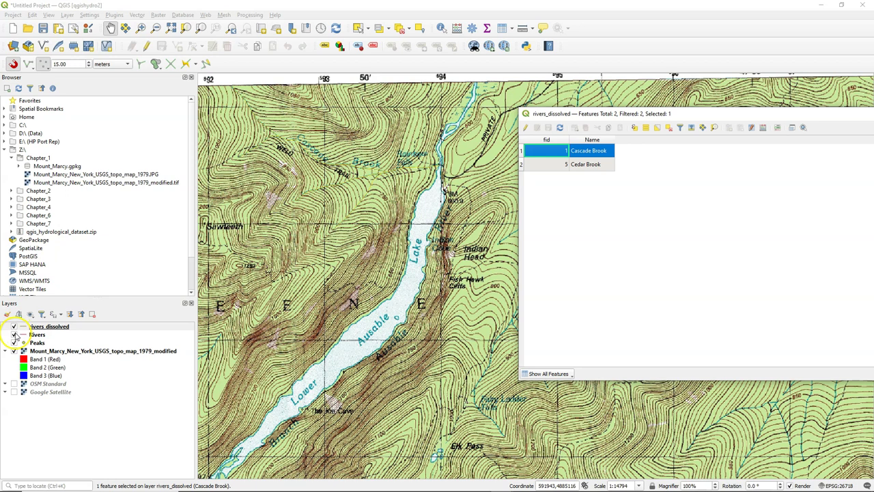
left_click(14, 351)
left_click(15, 351)
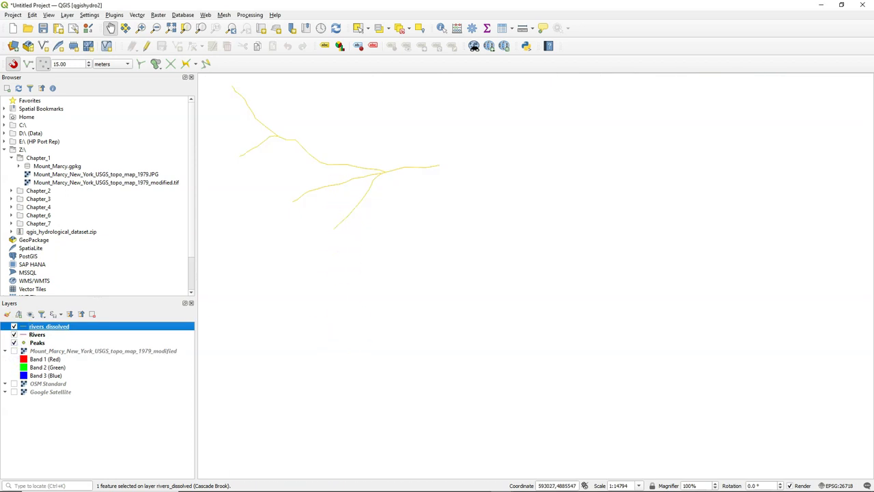